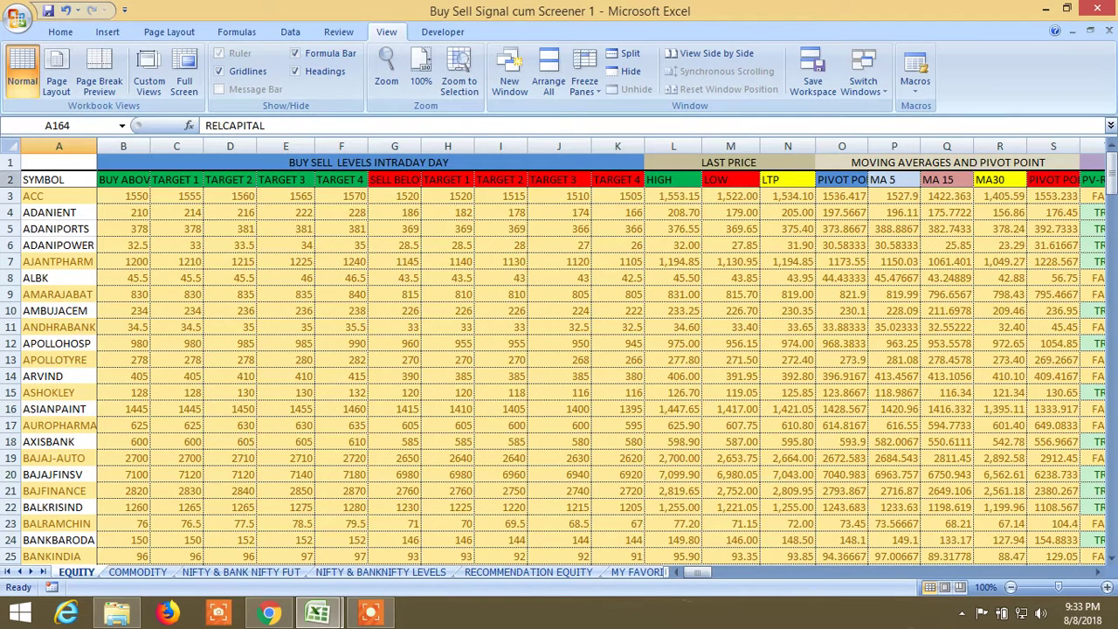
# Turn on AutoFilter for the header row 2 of the EQUITY sheet.
pyautogui.click(11, 179)
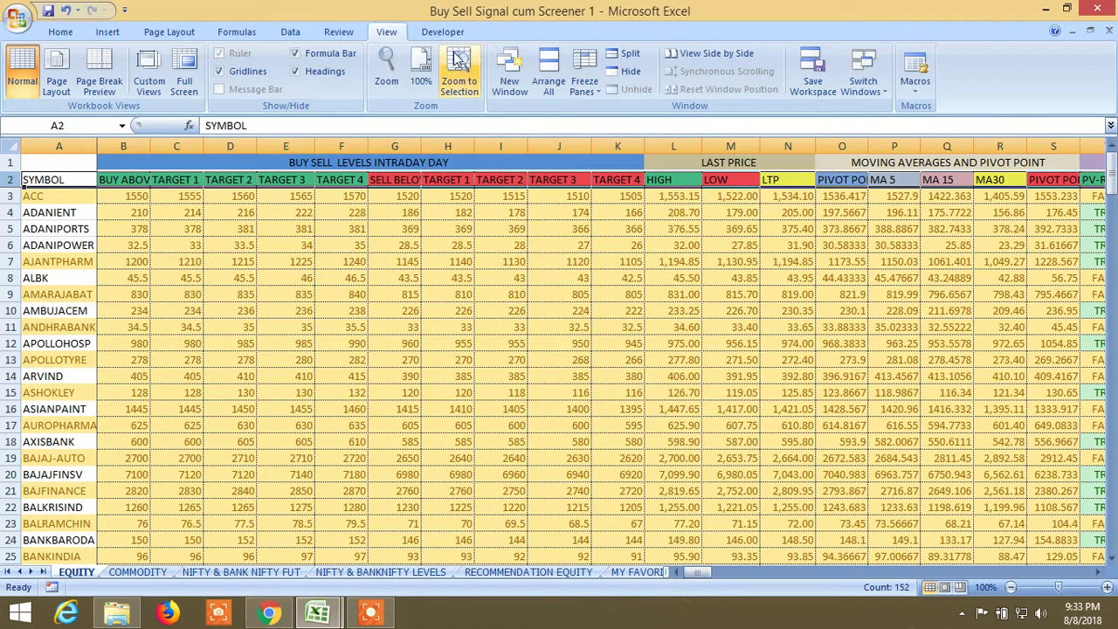
pyautogui.click(293, 35)
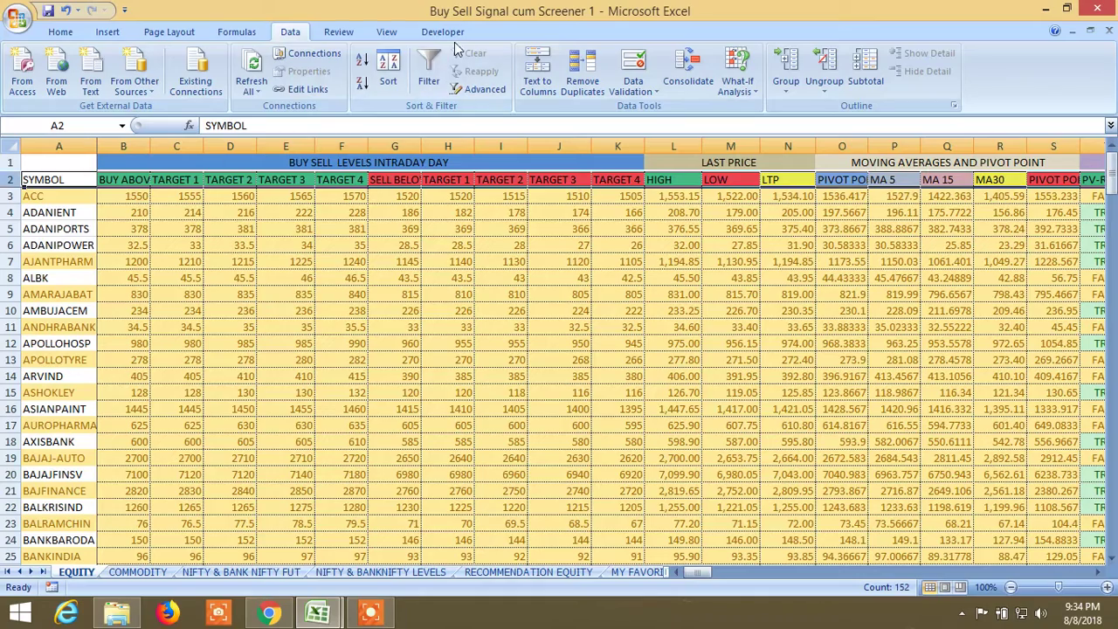
pyautogui.click(428, 66)
# Filter the BUY column under PROBABILITY 1 to exclude FALSE and keep only 0.
pyautogui.moveTo(1067, 571)
pyautogui.mouseDown()
pyautogui.moveTo(1026, 587)
pyautogui.moveTo(773, 585)
pyautogui.moveTo(893, 574)
pyautogui.mouseUp()
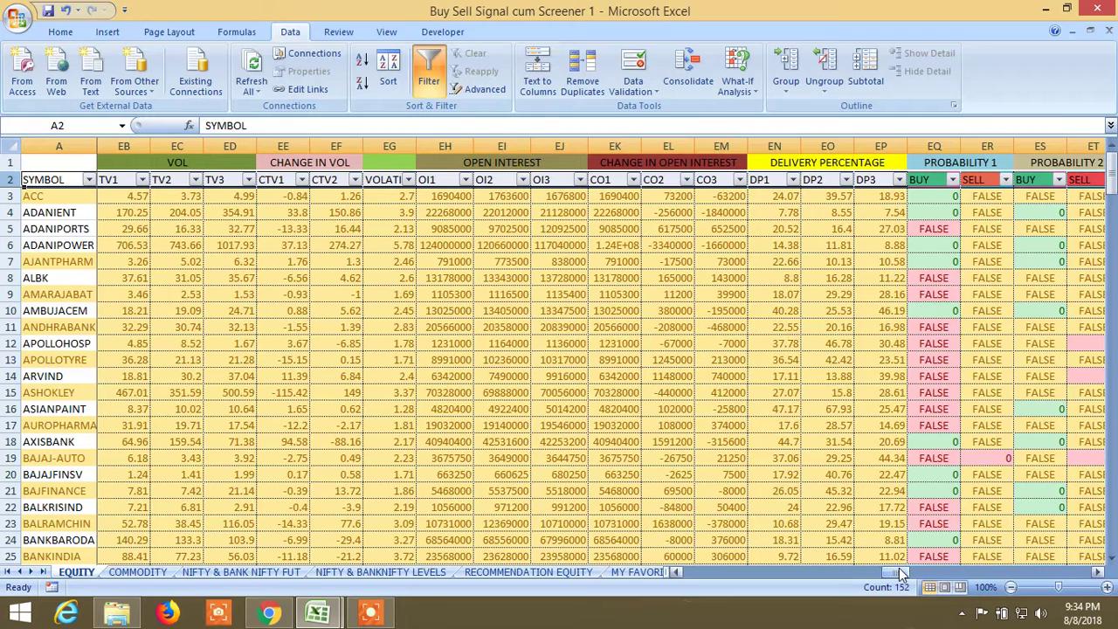
pyautogui.hscroll(2, 898, 572)
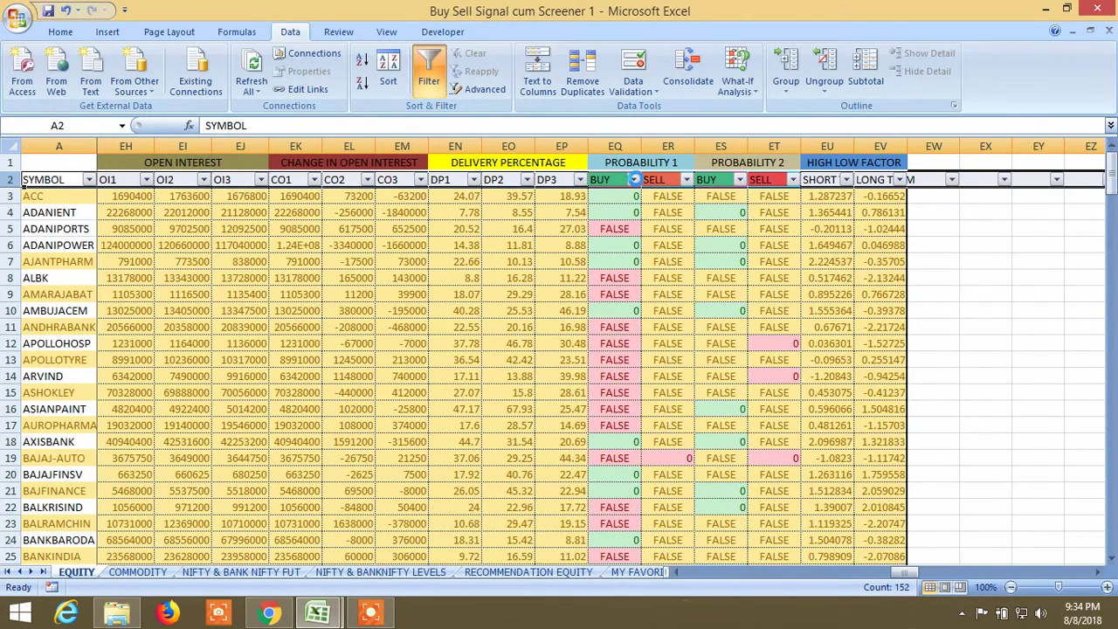
pyautogui.click(634, 179)
pyautogui.click(504, 335)
pyautogui.click(535, 456)
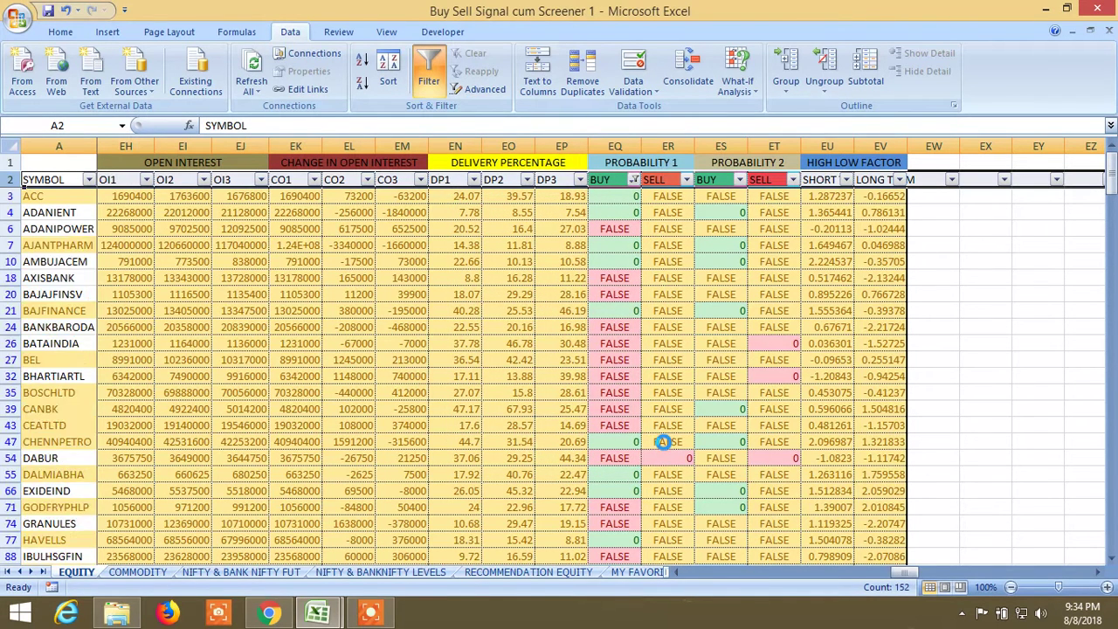
# Filter the BUY column under PROBABILITY 2 to exclude FALSE and keep only 0.
pyautogui.click(740, 179)
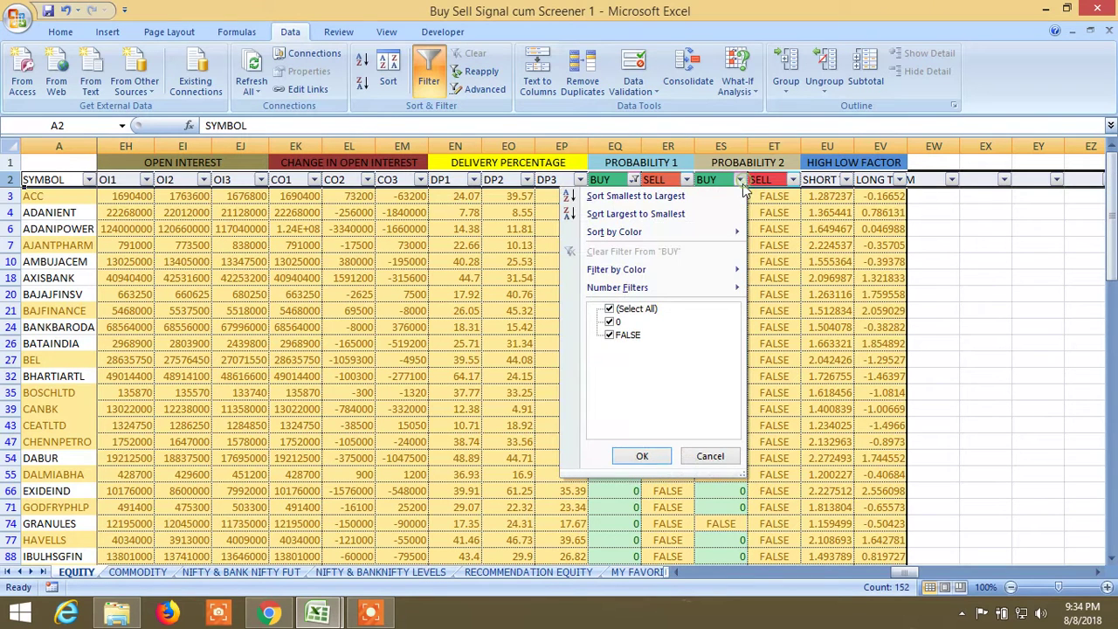
pyautogui.click(611, 336)
pyautogui.click(642, 456)
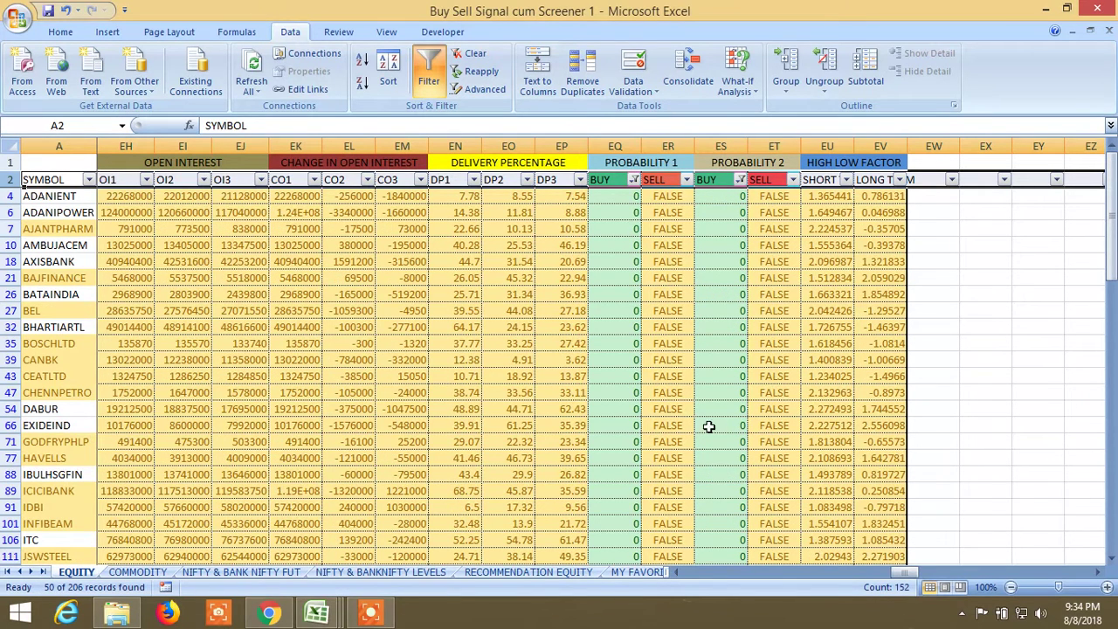
# Filter the VOLATILITY DAILY column with a greater-than-or-equal-to condition to keep only the more volatile stocks.
pyautogui.moveTo(908, 572); pyautogui.dragTo(901, 571)
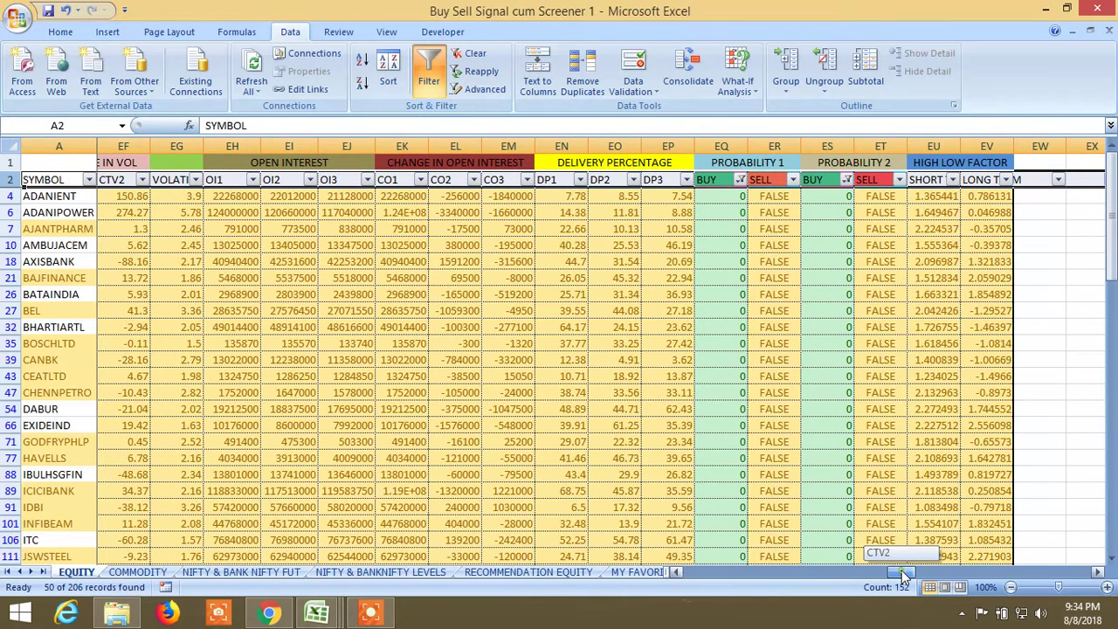
pyautogui.click(196, 180)
pyautogui.moveTo(111, 288)
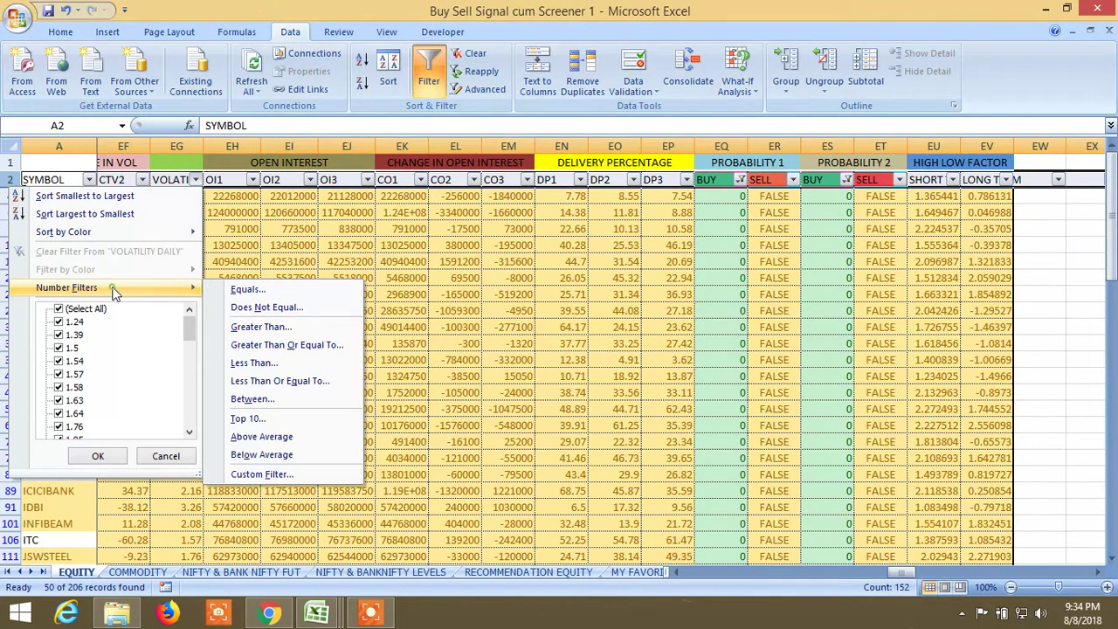
pyautogui.click(289, 344)
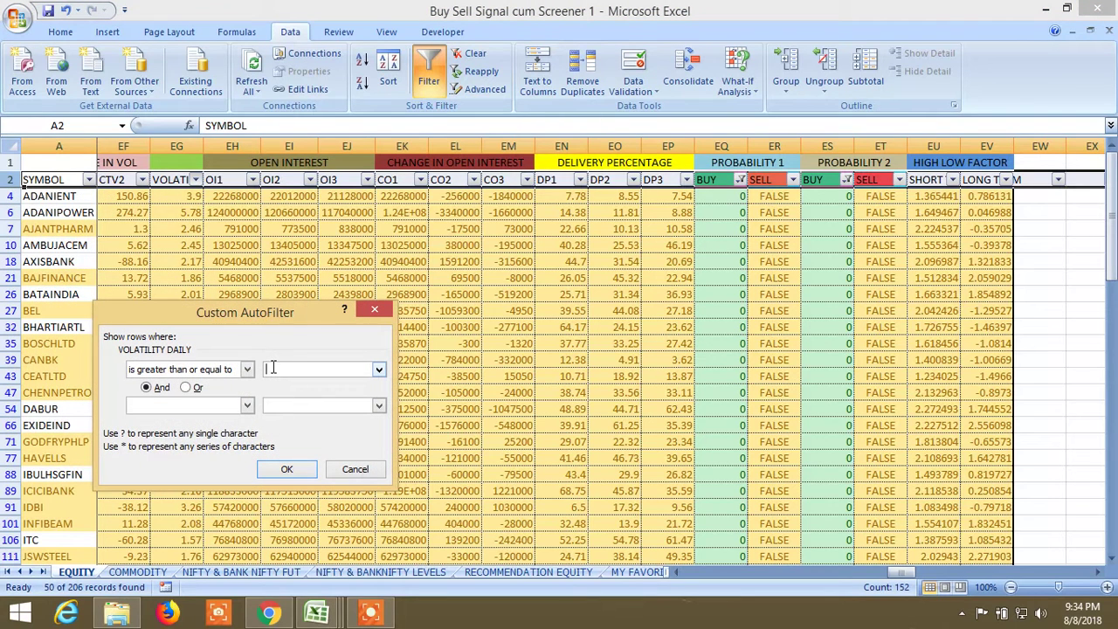
pyautogui.click(288, 470)
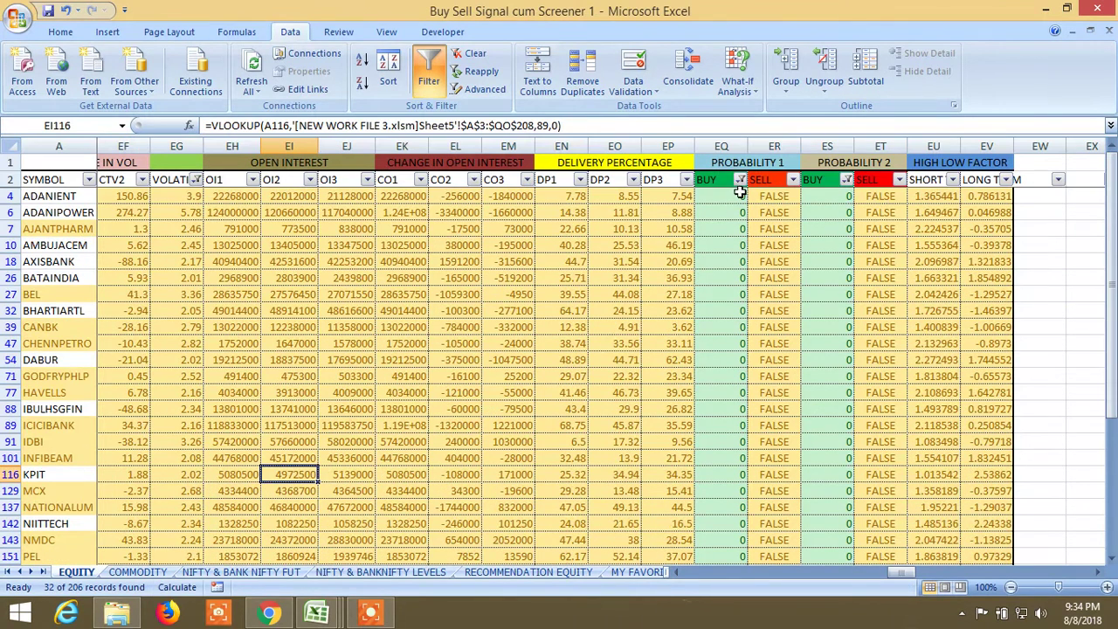
# Filter the DP3 column under DELIVERY PERCENTAGE with a less-than-or-equal-to condition to keep only low delivery percentages.
pyautogui.click(686, 179)
pyautogui.press('Escape')
pyautogui.click(686, 179)
pyautogui.press('Escape')
pyautogui.click(687, 179)
pyautogui.moveTo(610, 290)
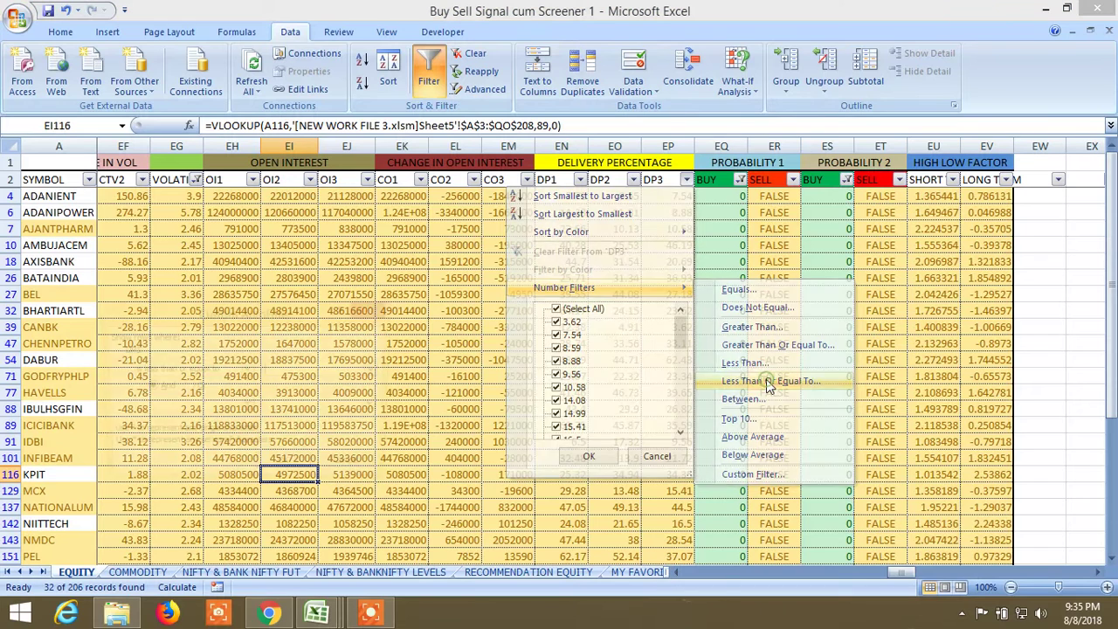
pyautogui.click(768, 382)
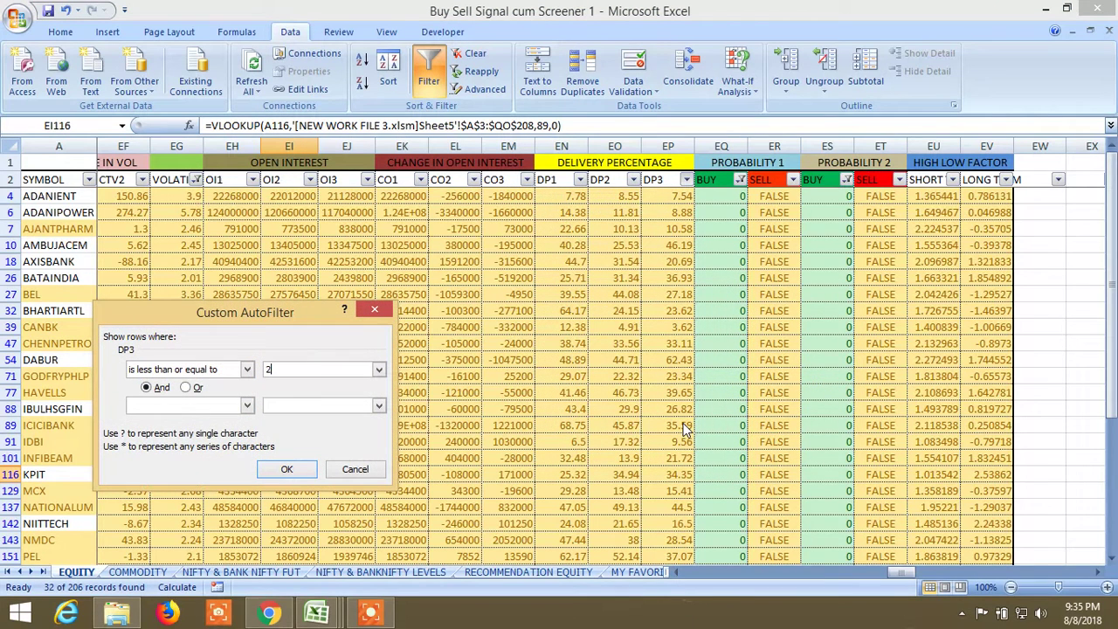
pyautogui.click(287, 469)
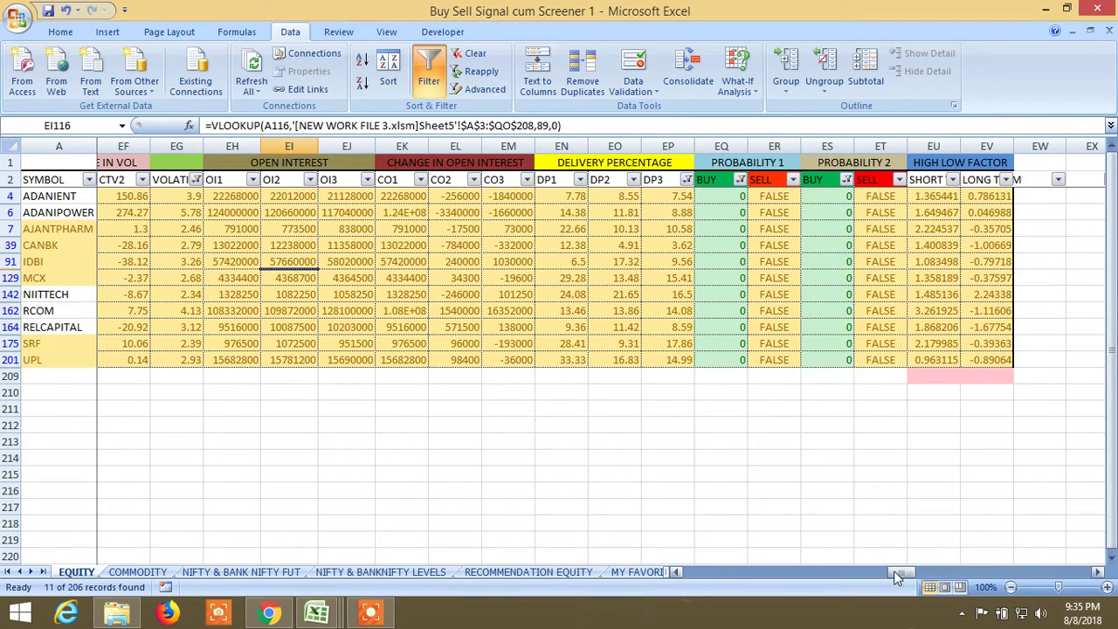
# Filter the P2% column under CHANGE IN PRICE to values greater than or equal to 0.
pyautogui.moveTo(905, 576); pyautogui.dragTo(885, 575)
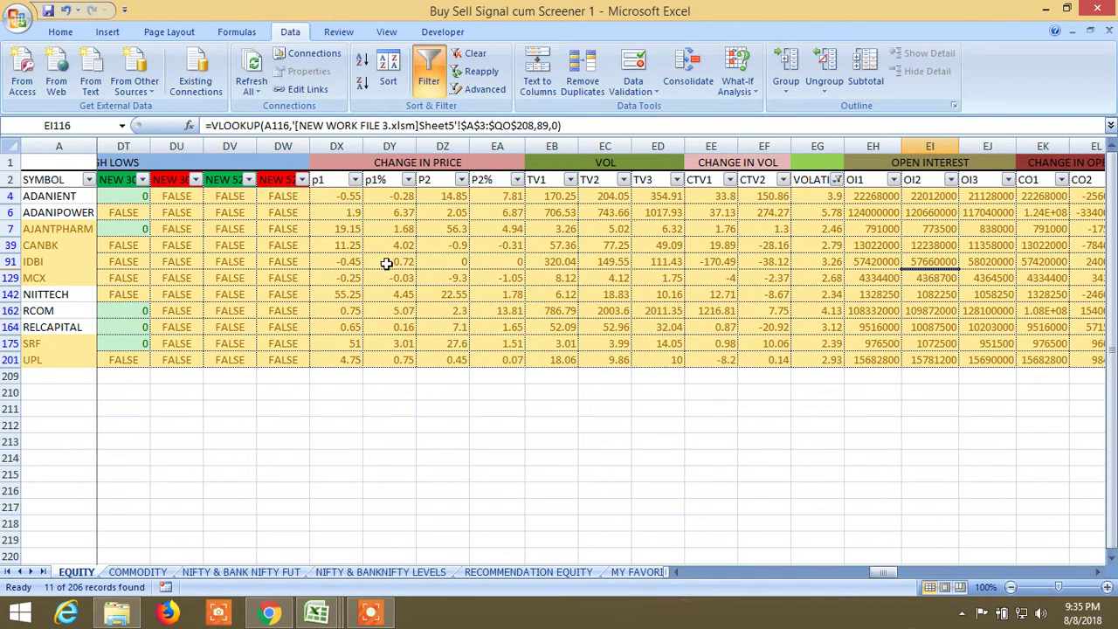
pyautogui.click(517, 180)
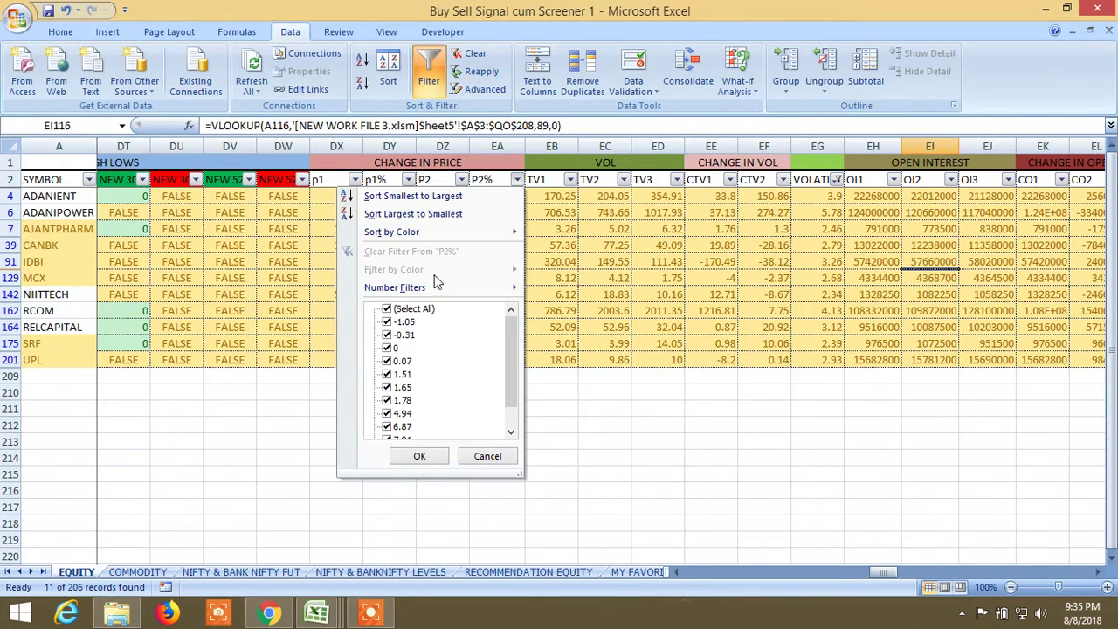
pyautogui.moveTo(437, 287)
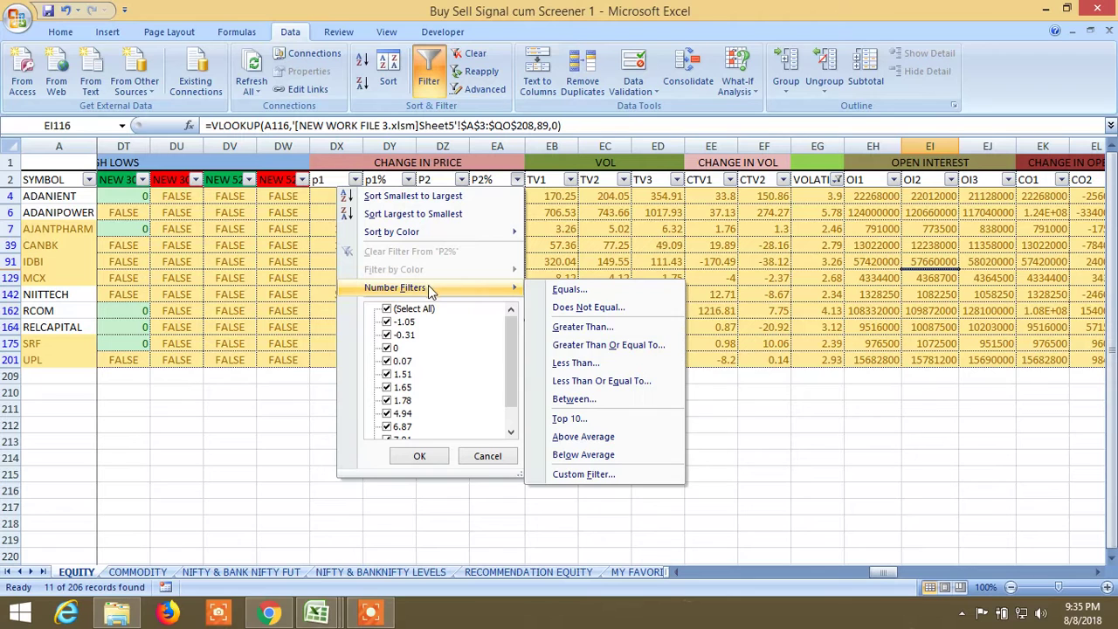
pyautogui.click(608, 346)
pyautogui.write('0')
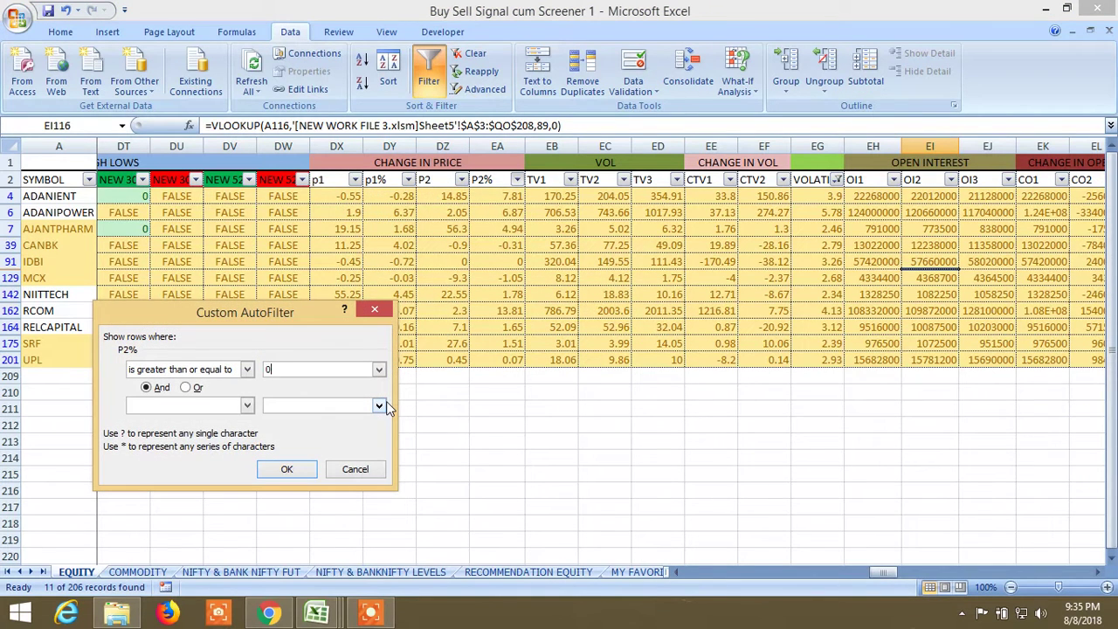
pyautogui.click(297, 470)
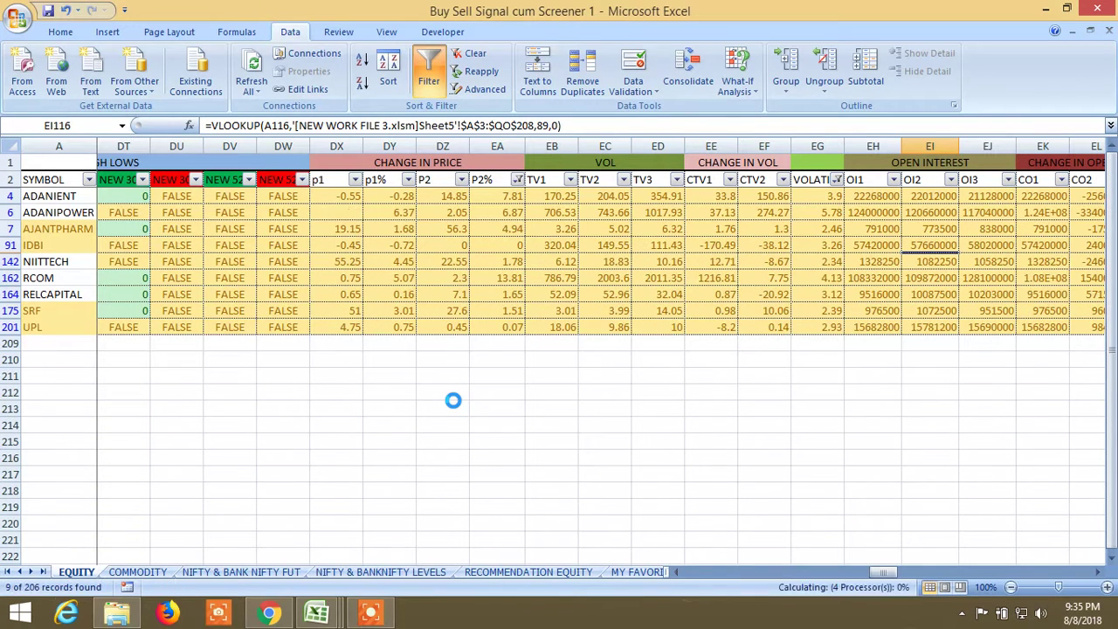
# Filter the CTV2 column under CHANGE IN VOL to values greater than or equal to 0.
pyautogui.click(782, 179)
pyautogui.moveTo(699, 291)
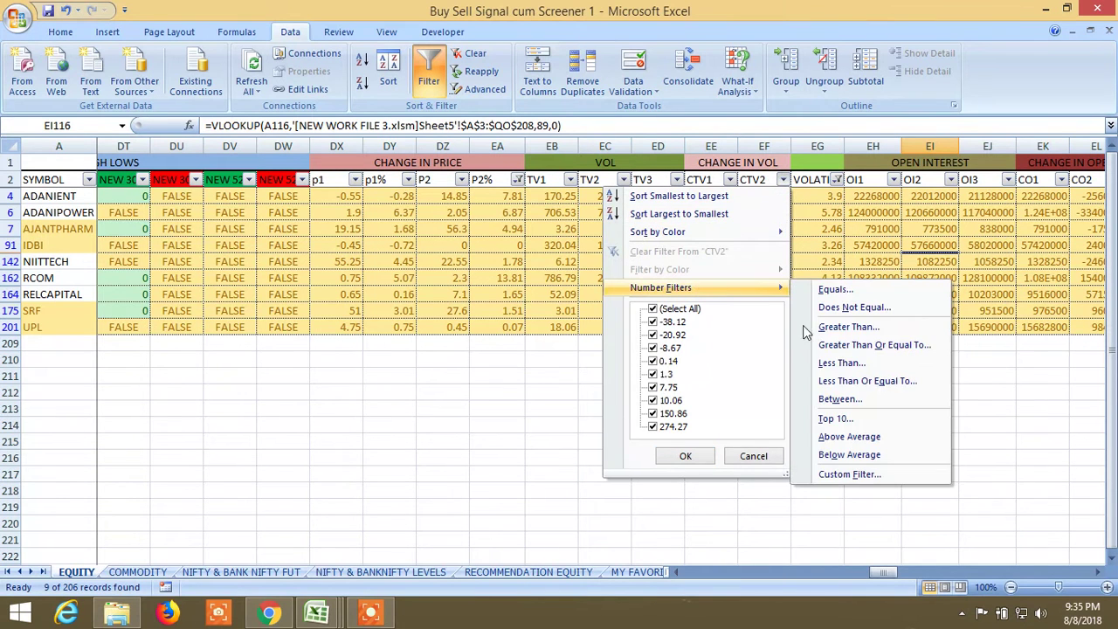
pyautogui.click(865, 346)
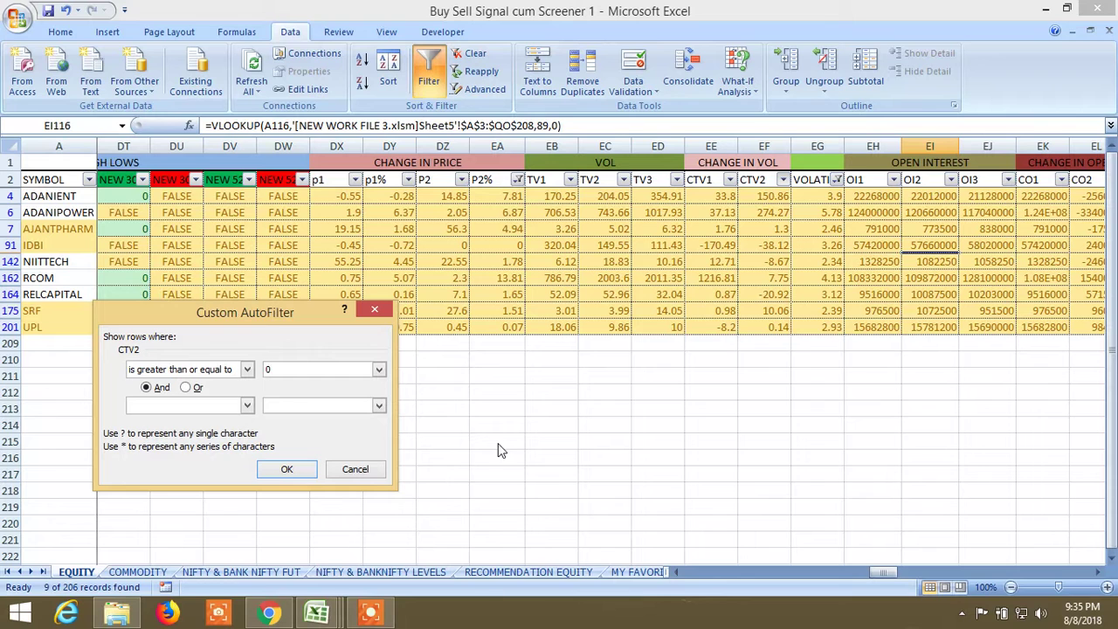
pyautogui.click(301, 471)
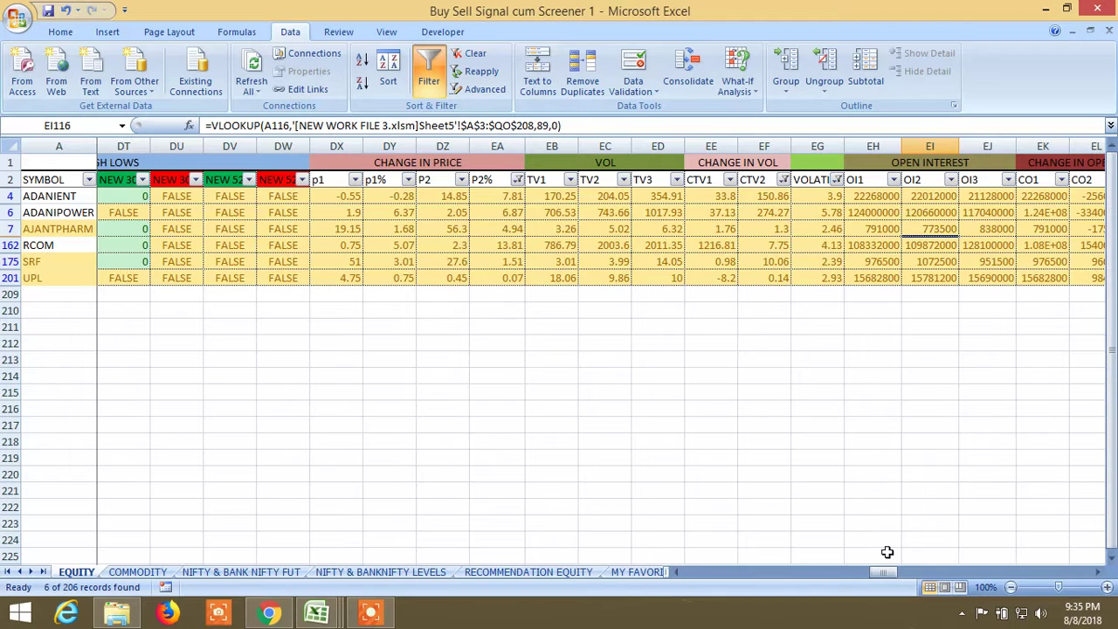
# Filter the NEW 1W HIGH column under NEW HIGH LOWS to exclude FALSE and keep only 0.
pyautogui.moveTo(890, 572); pyautogui.dragTo(894, 571)
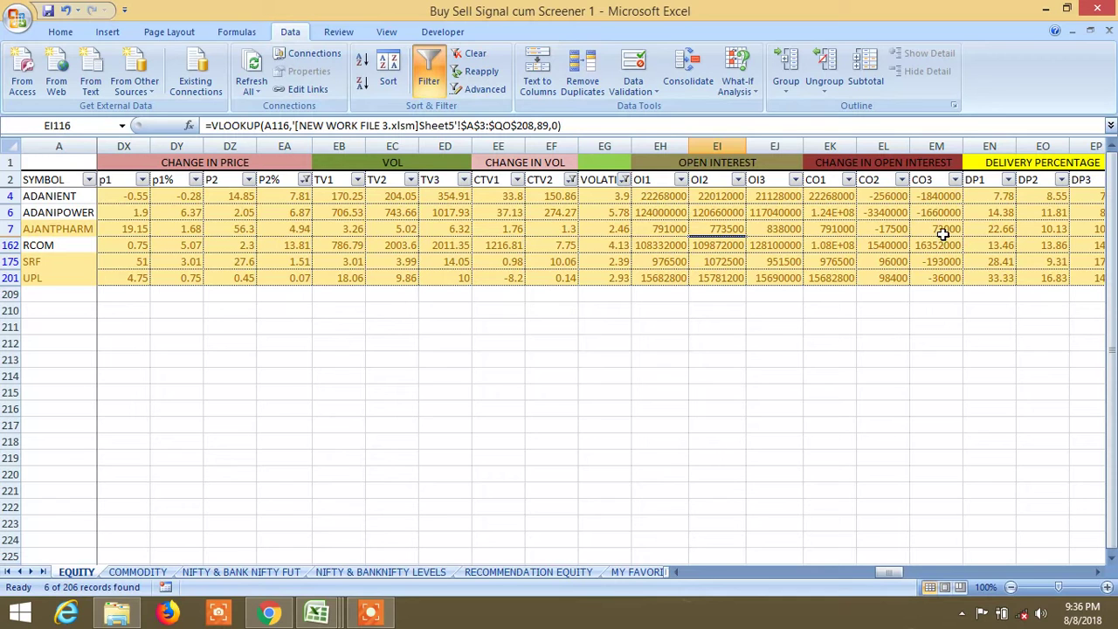
pyautogui.moveTo(887, 570); pyautogui.dragTo(867, 572)
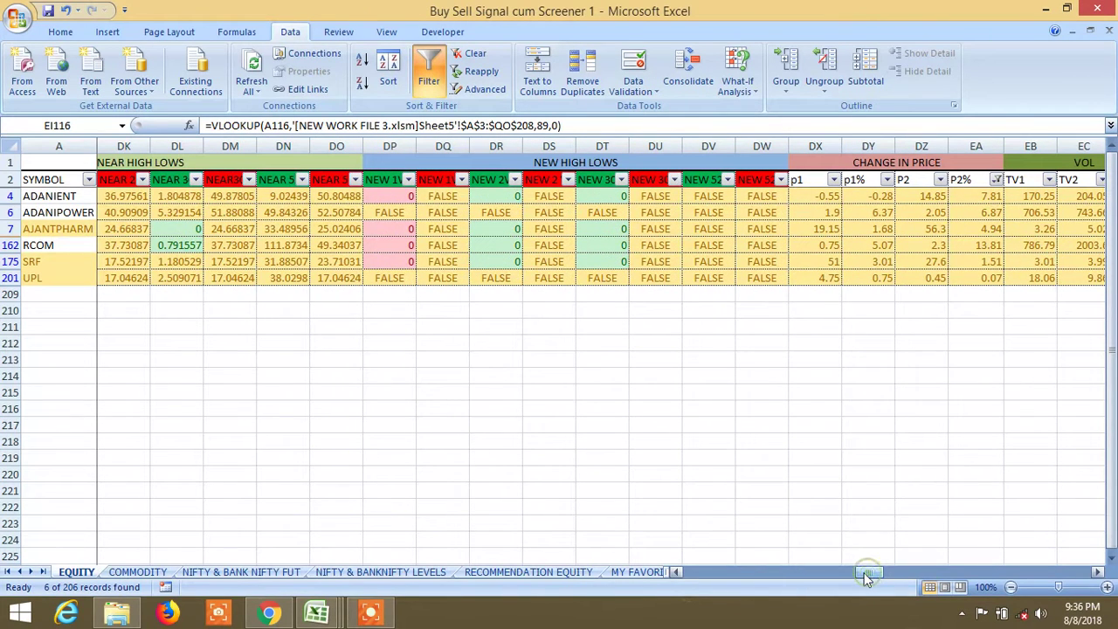
pyautogui.click(408, 180)
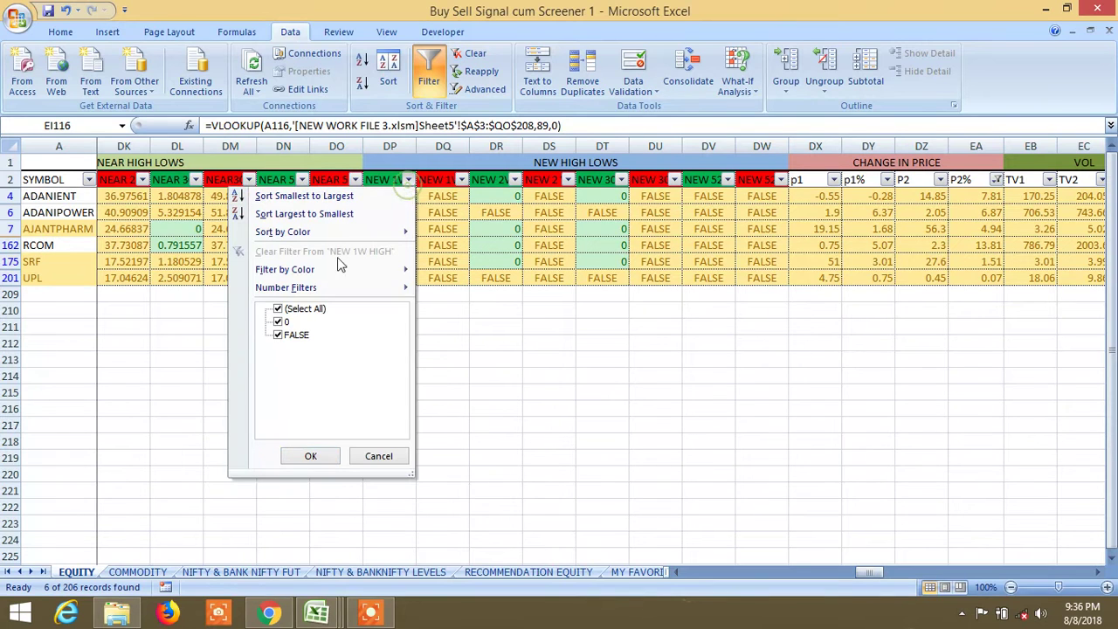
pyautogui.click(278, 334)
pyautogui.click(311, 456)
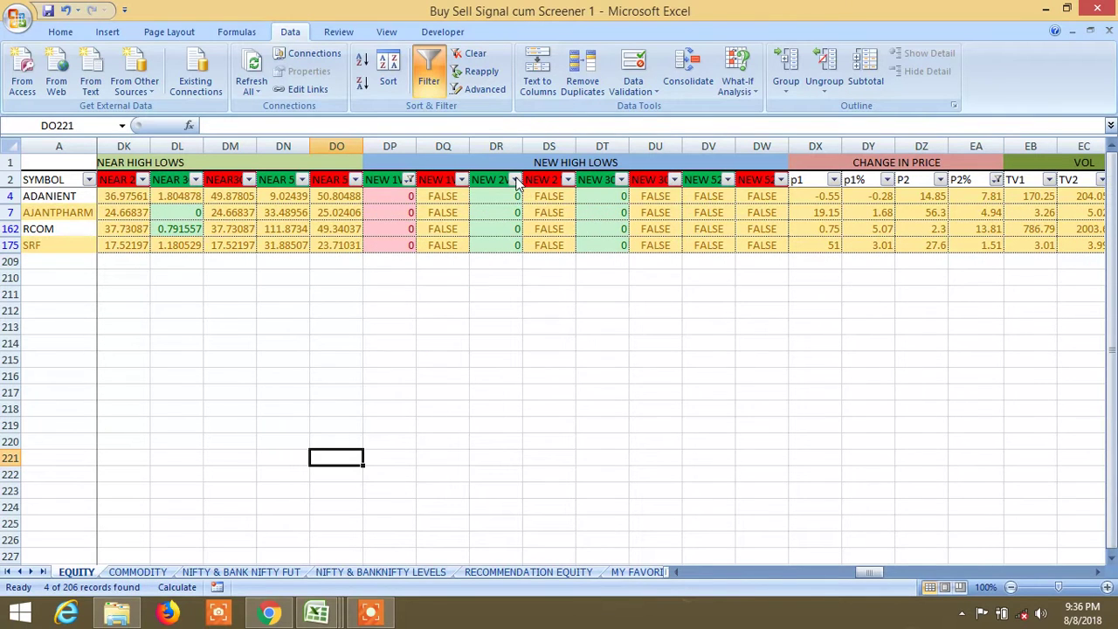
# Filter the LTP column under LAST PRICE with a greater-than condition to exclude low-priced stocks.
pyautogui.moveTo(865, 571); pyautogui.dragTo(887, 570)
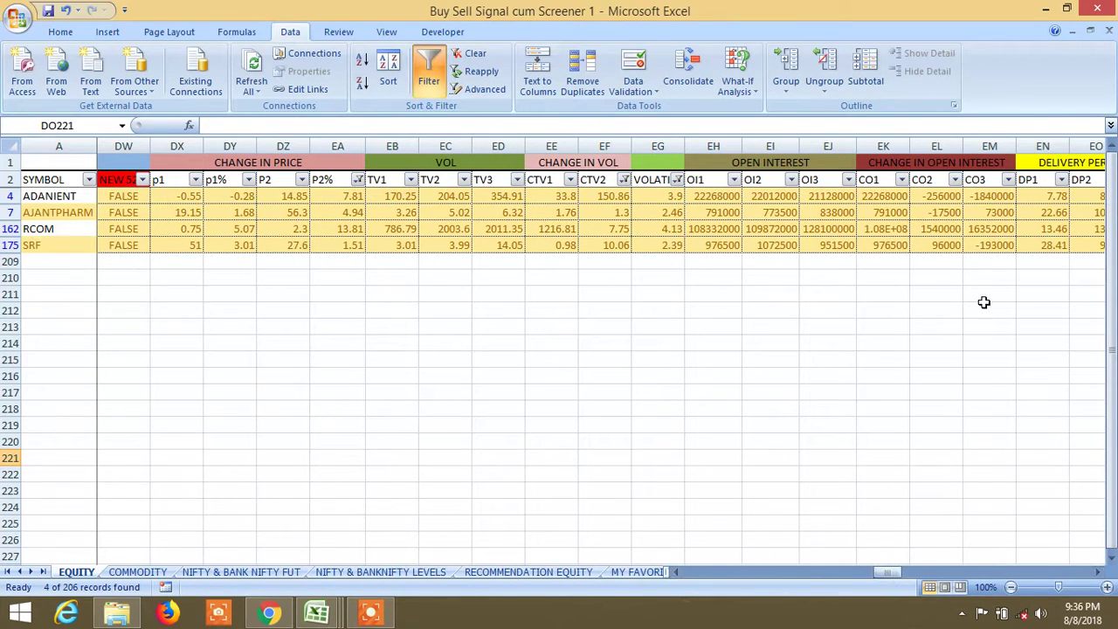
pyautogui.click(888, 572)
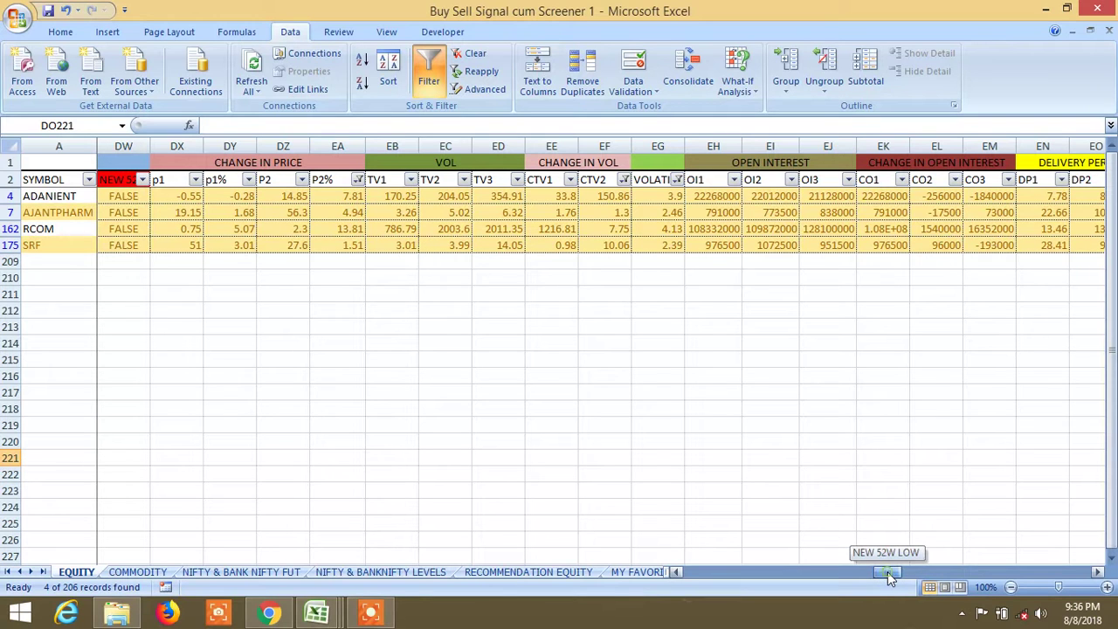
pyautogui.click(888, 571)
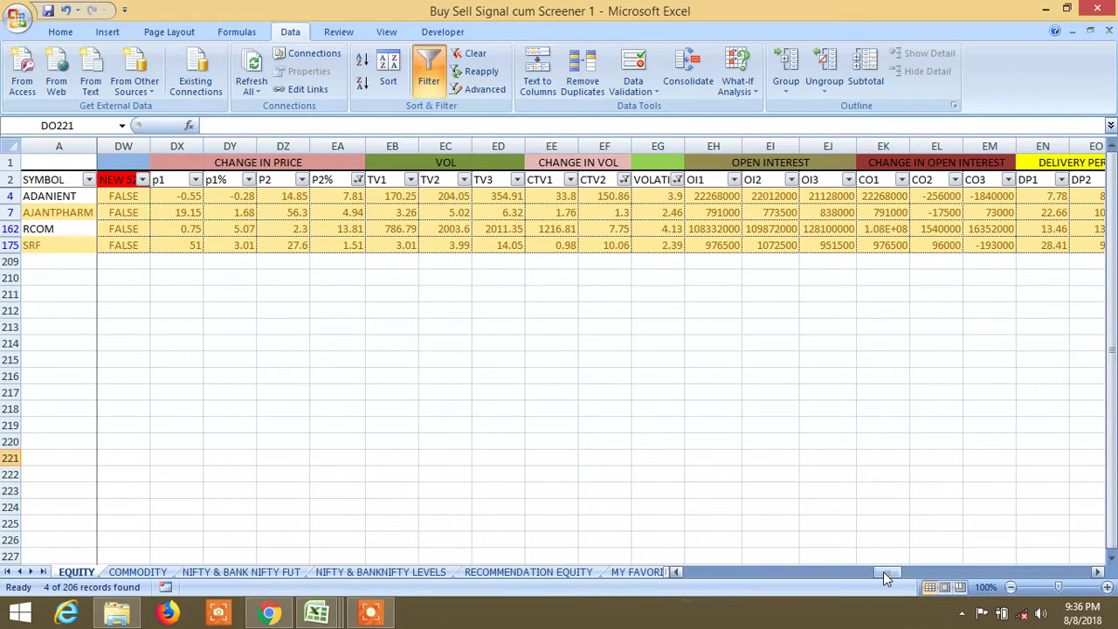
pyautogui.click(883, 571)
pyautogui.moveTo(884, 571); pyautogui.dragTo(780, 595)
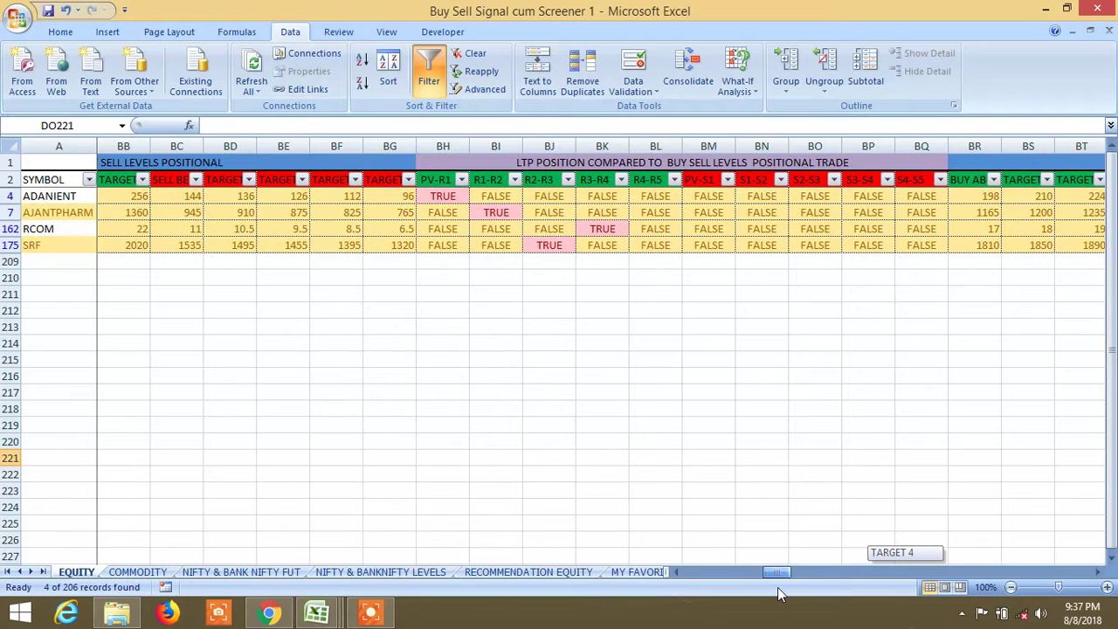
pyautogui.moveTo(771, 596); pyautogui.dragTo(692, 596)
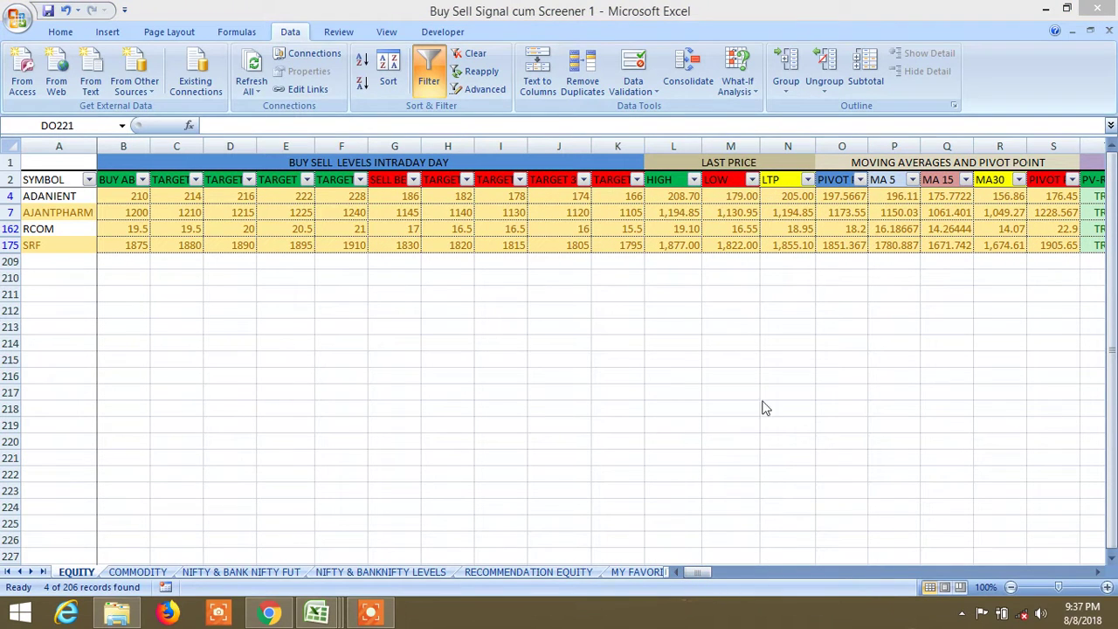
pyautogui.click(808, 180)
pyautogui.click(808, 180)
pyautogui.click(806, 180)
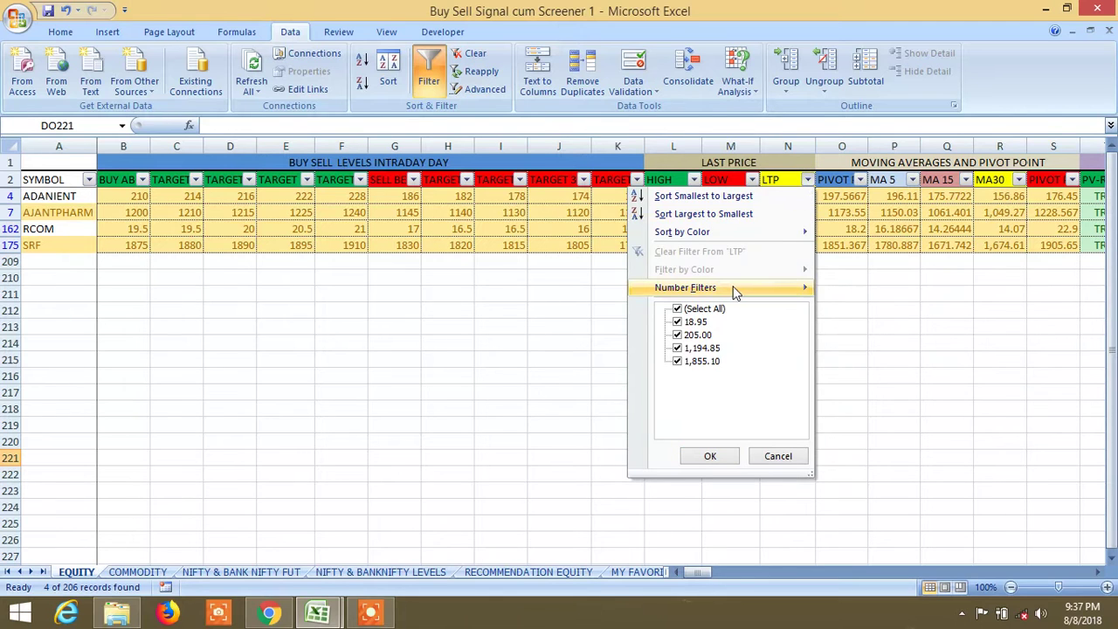
pyautogui.moveTo(725, 287)
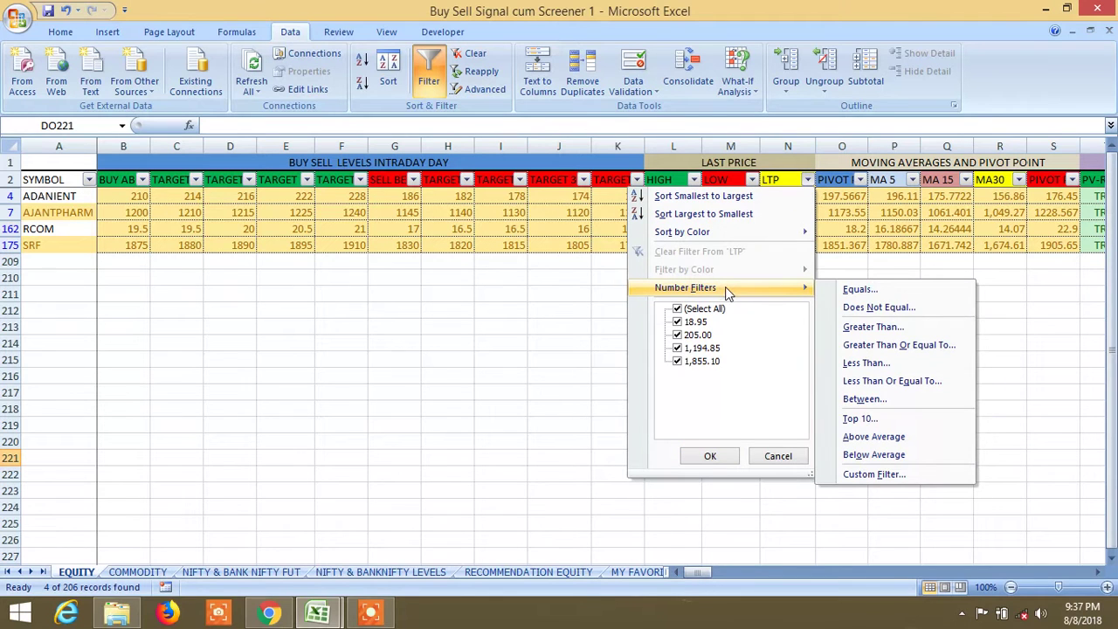
pyautogui.click(874, 327)
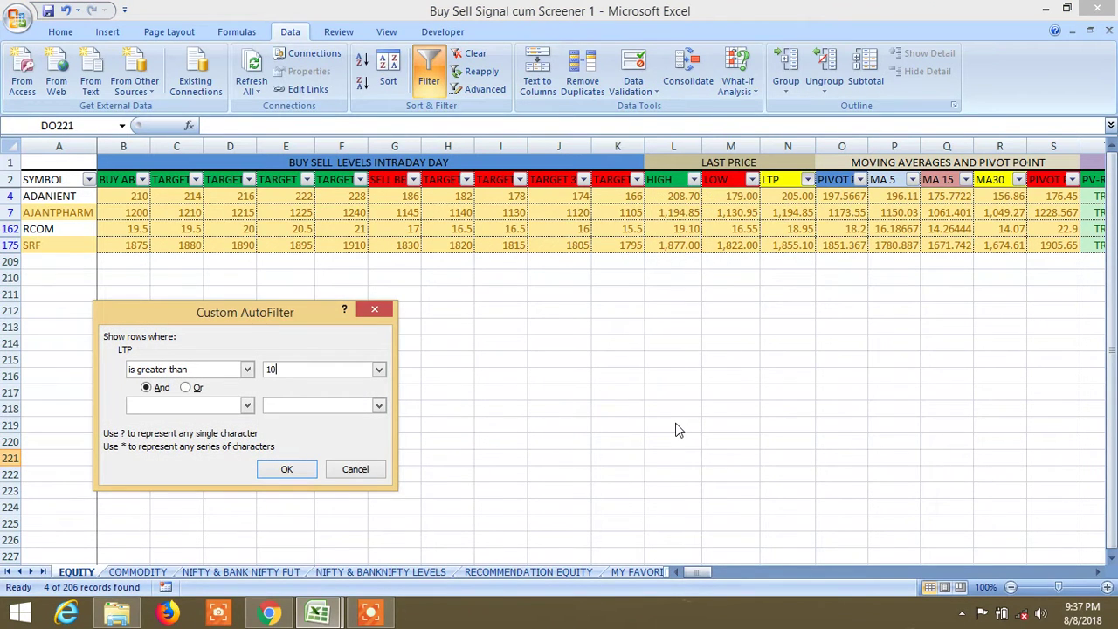
pyautogui.click(287, 470)
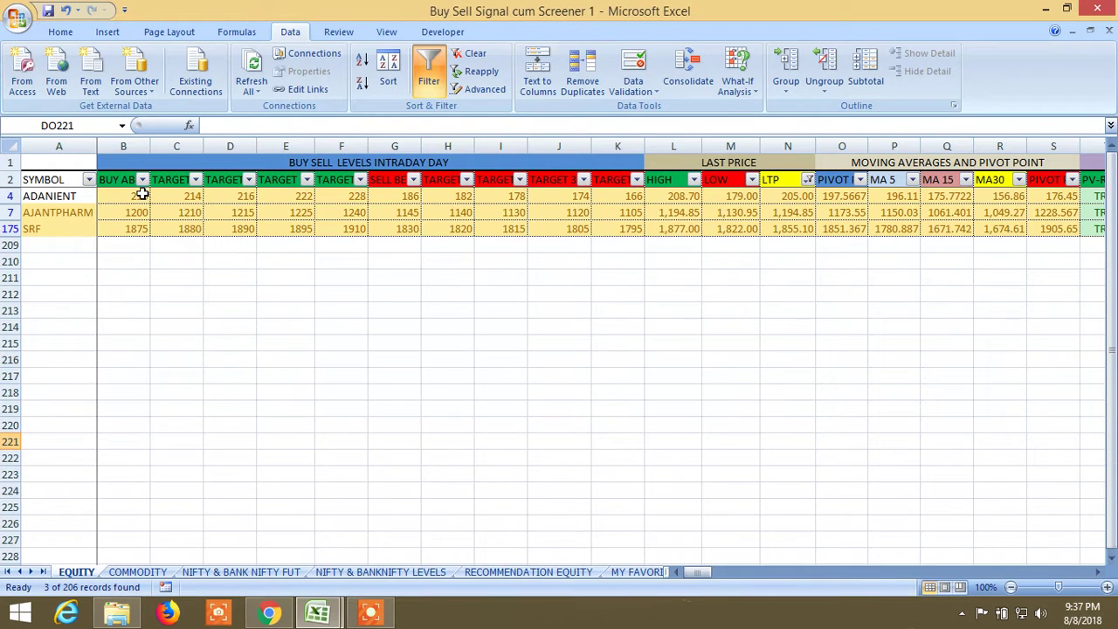
# Examine ADANIENT's last price, pivot point and intraday sell level in the filtered results.
pyautogui.click(801, 197)
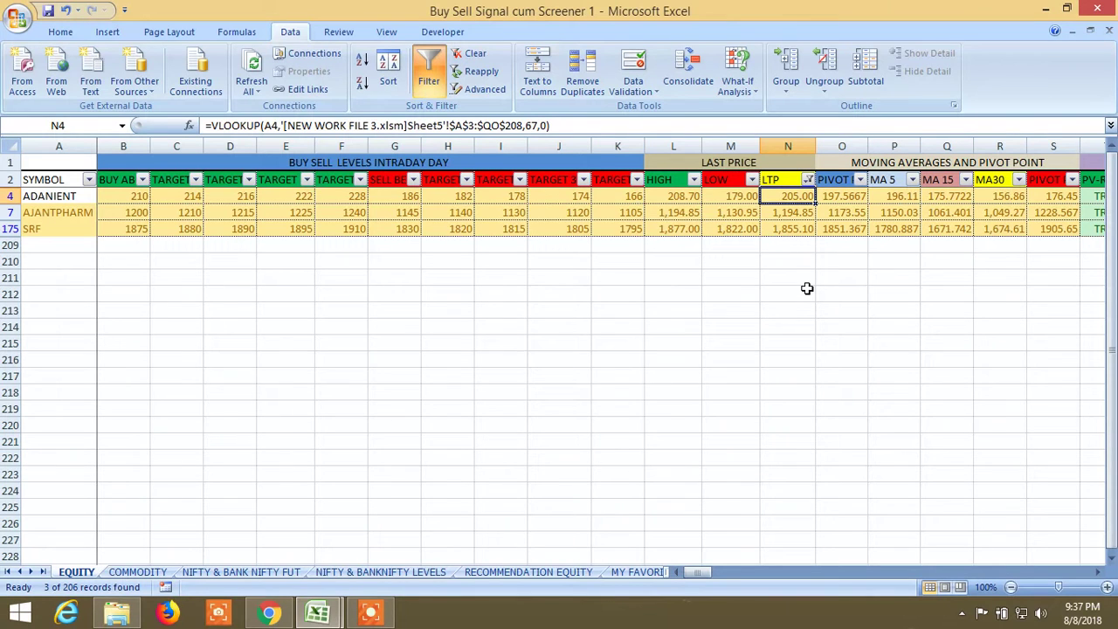
pyautogui.click(849, 197)
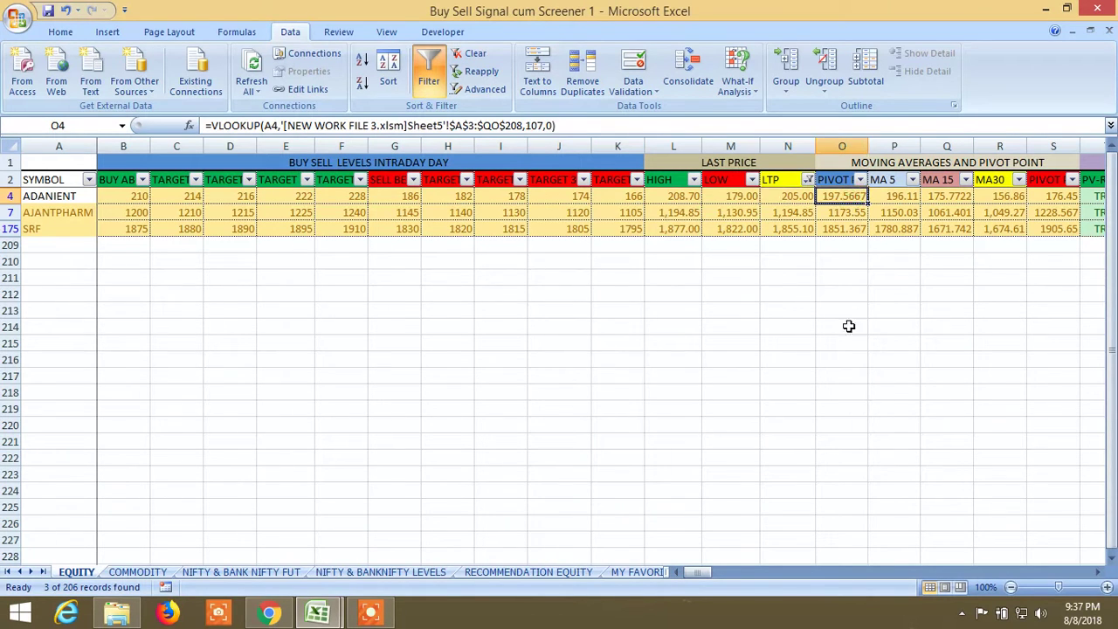
pyautogui.click(844, 340)
pyautogui.click(844, 198)
pyautogui.click(409, 196)
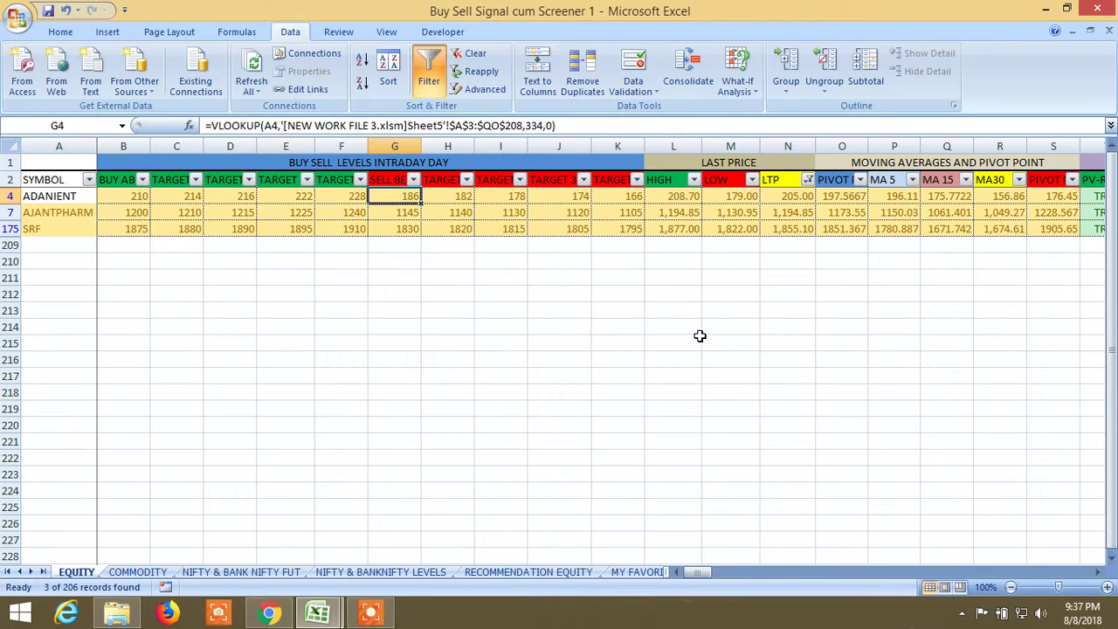
# Remove all existing filters from the EQUITY sheet and turn filtering back on for header row 2.
pyautogui.click(429, 77)
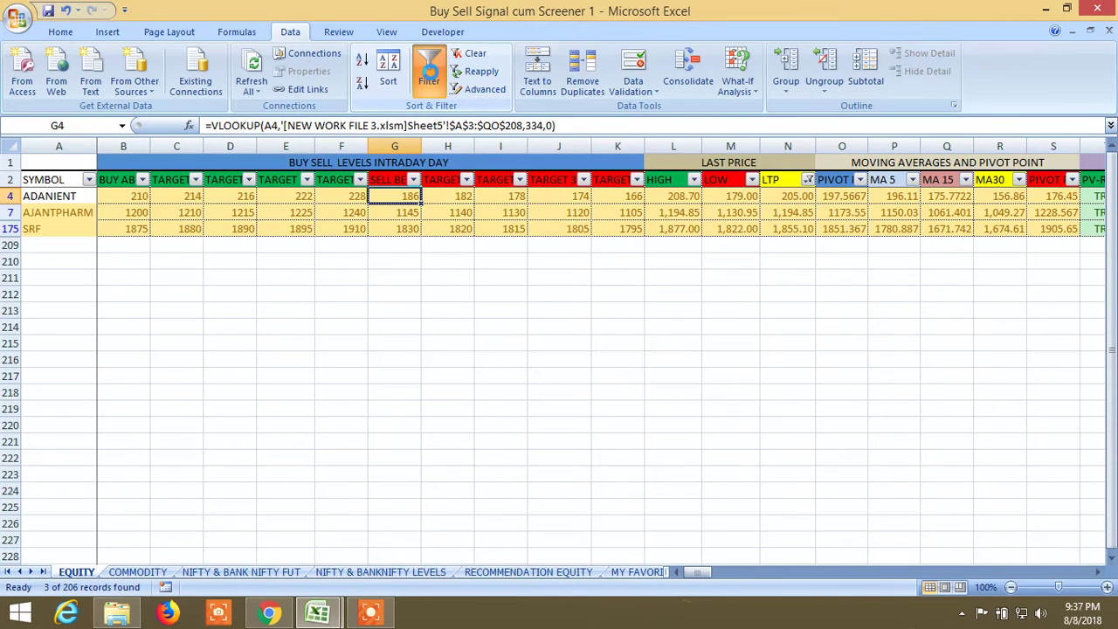
pyautogui.click(12, 179)
pyautogui.moveTo(690, 574); pyautogui.dragTo(904, 572)
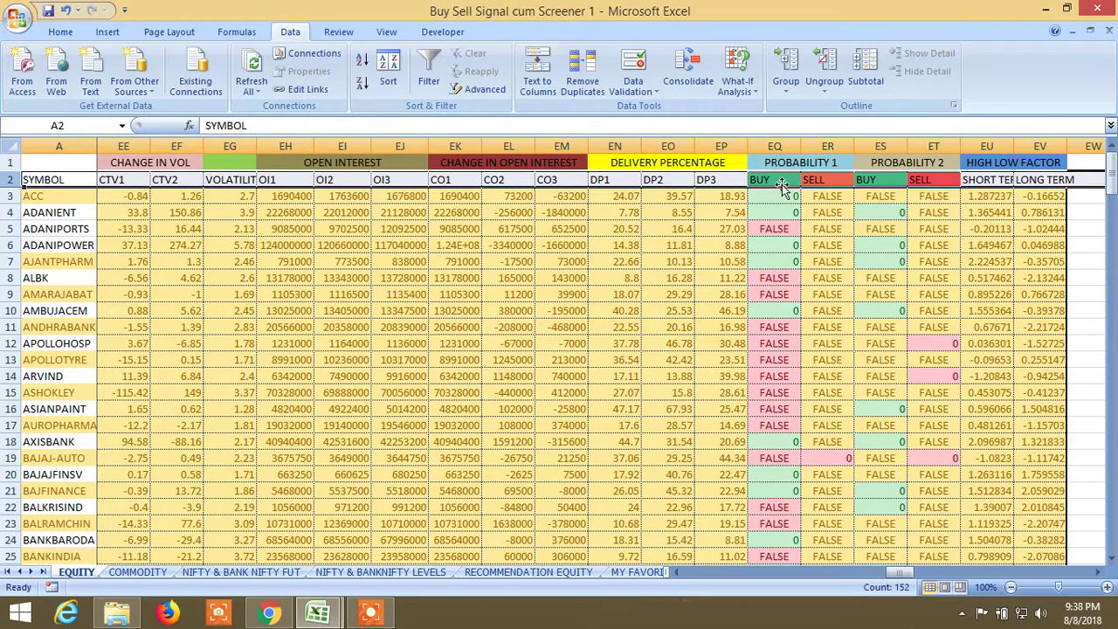
pyautogui.click(428, 74)
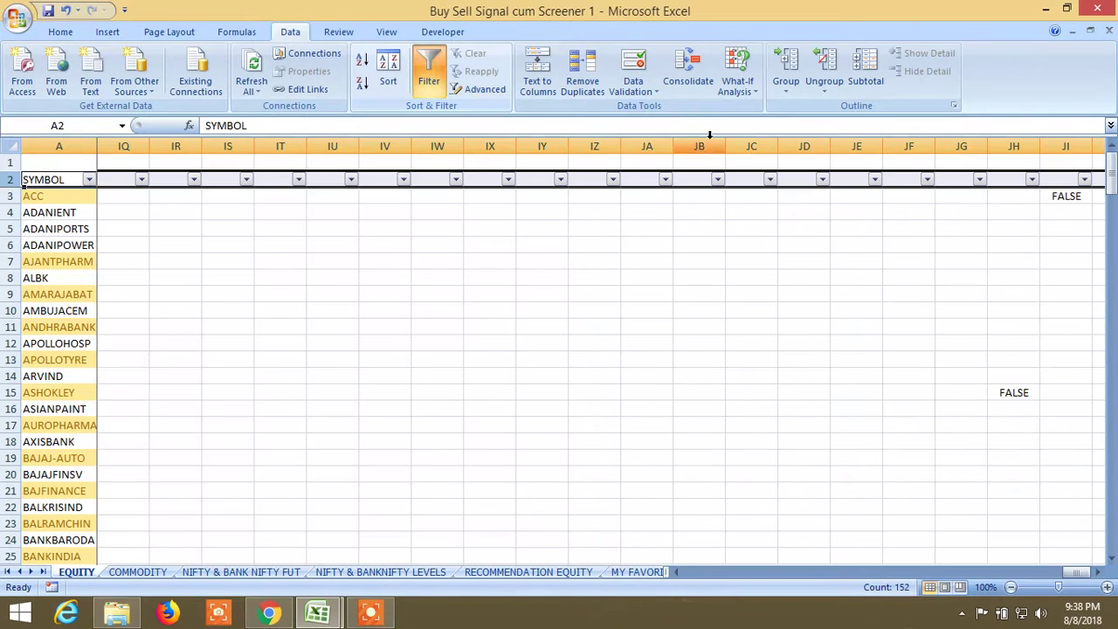
# Filter the BUY column under PROBABILITY 1 to exclude FALSE and keep only 0.
pyautogui.moveTo(1075, 572); pyautogui.dragTo(909, 576)
pyautogui.click(519, 180)
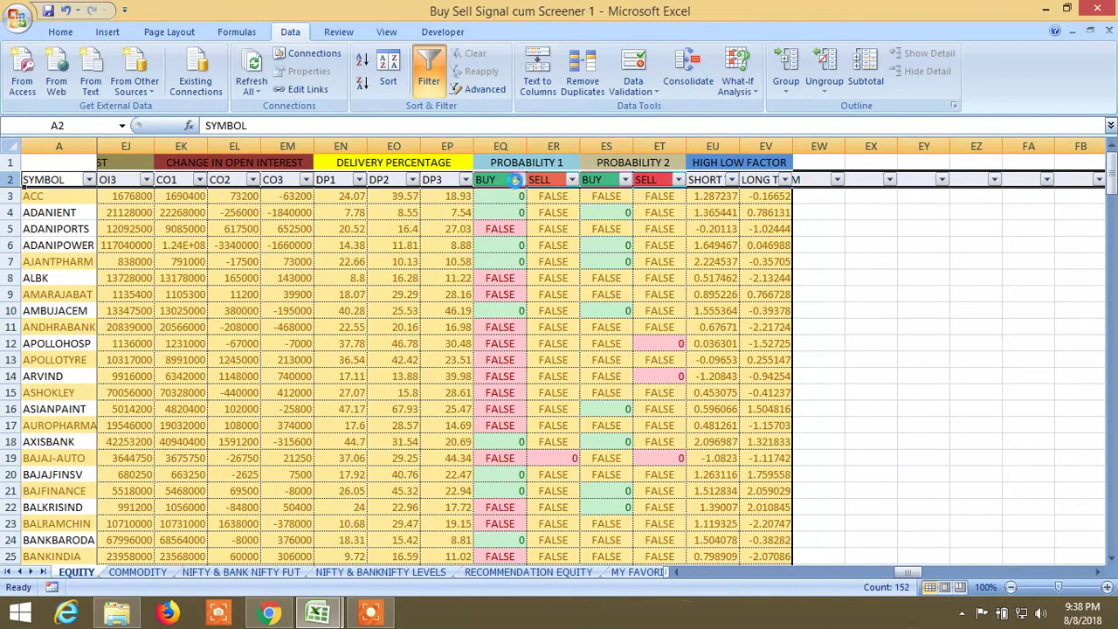
pyautogui.click(389, 335)
pyautogui.click(420, 456)
# Filter the BUY column under PROBABILITY 2 to exclude FALSE and keep only 0.
pyautogui.click(625, 179)
pyautogui.click(496, 335)
pyautogui.click(528, 456)
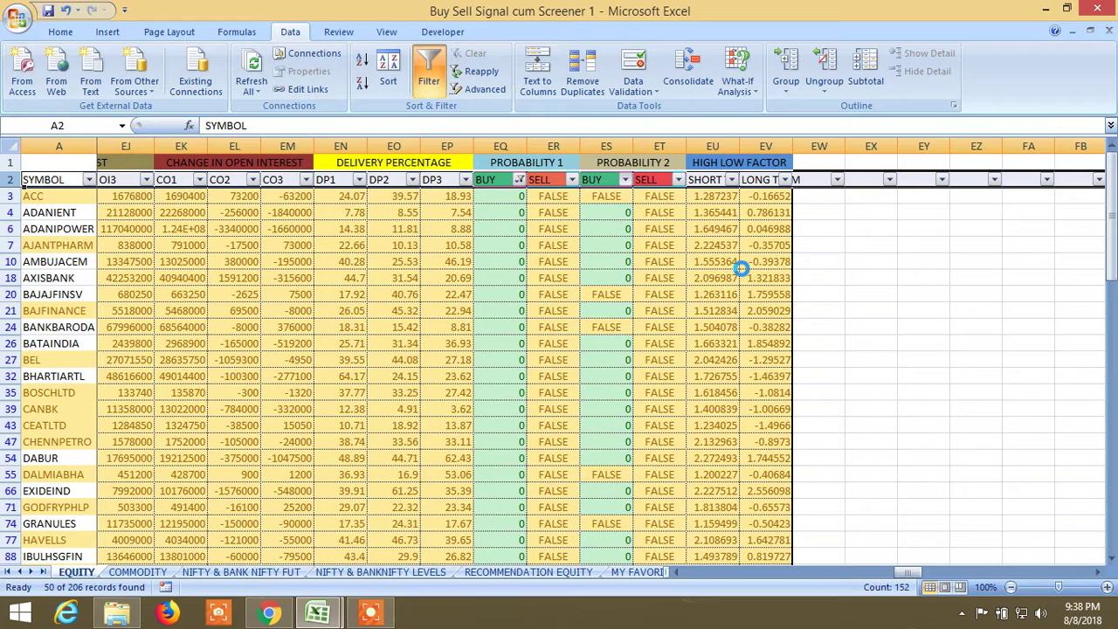
# Filter the SHORT TERM column under HIGH LOW FACTOR with a greater-than-or-equal-to condition.
pyautogui.click(731, 179)
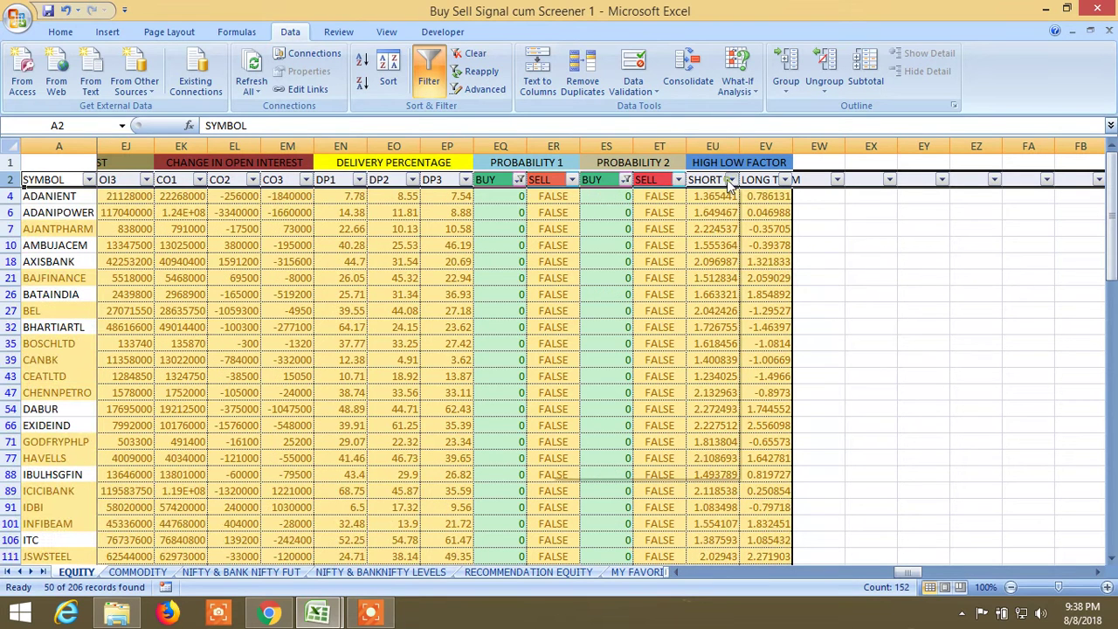
pyautogui.moveTo(651, 288)
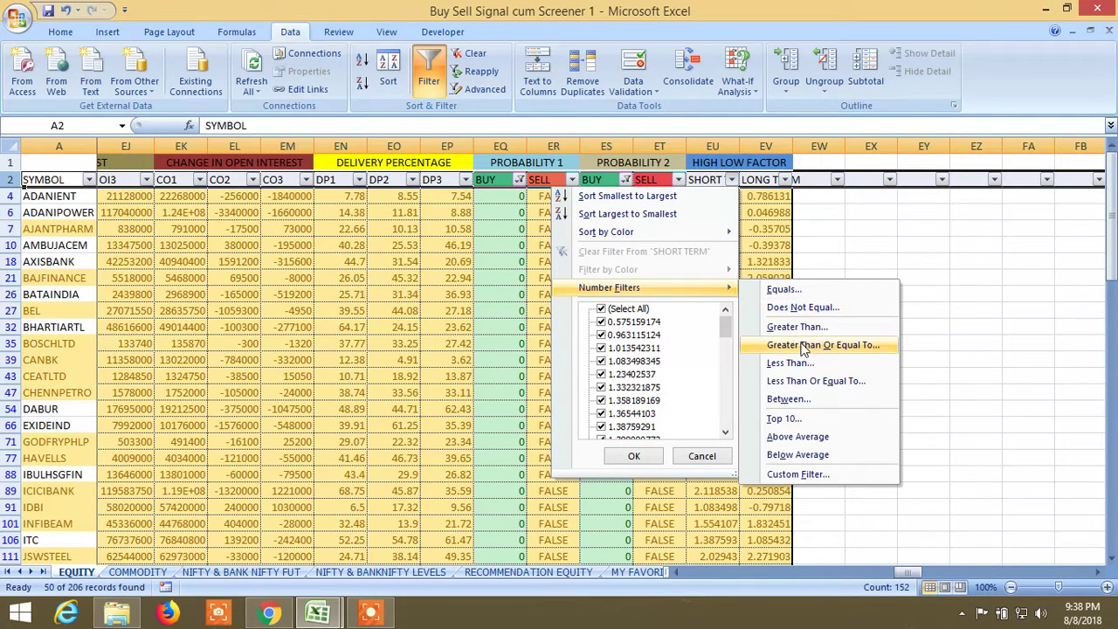